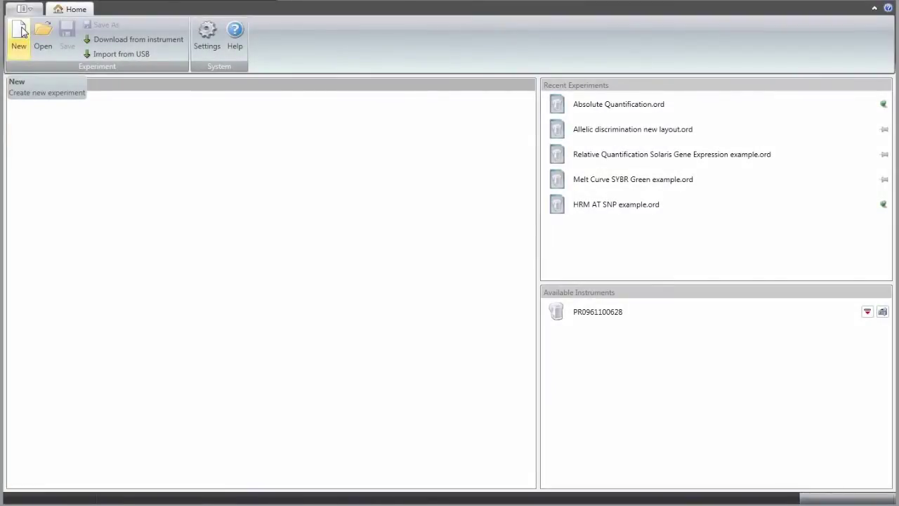
Step: Start a new experiment and remove the SYBR, CY5, TXR, ROX and YY dyes from its protocol
{"action": "left_click", "coordinate": [20, 34]}
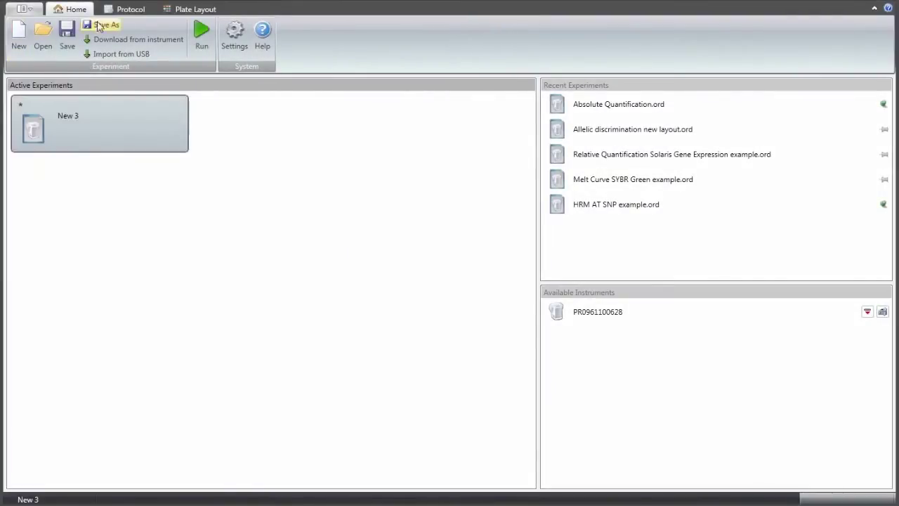
{"action": "left_click", "coordinate": [136, 15]}
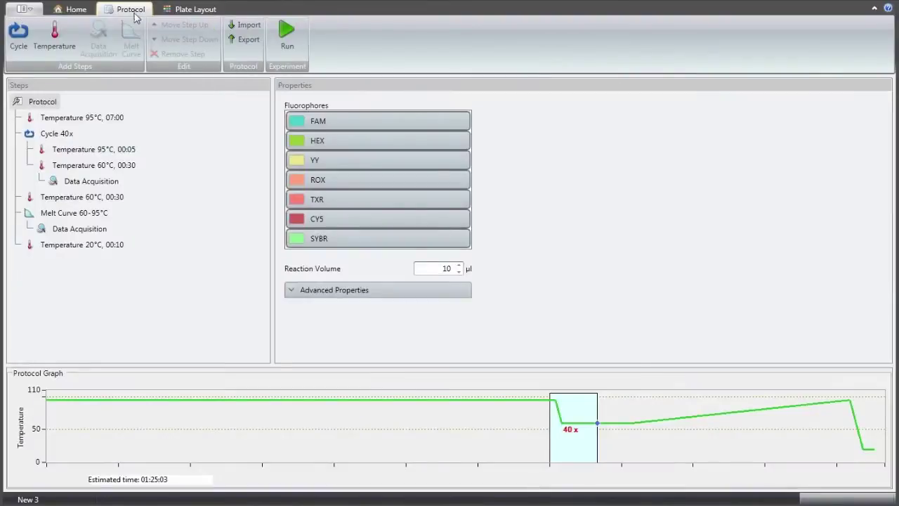
{"action": "left_click", "coordinate": [365, 241]}
{"action": "left_click", "coordinate": [367, 221]}
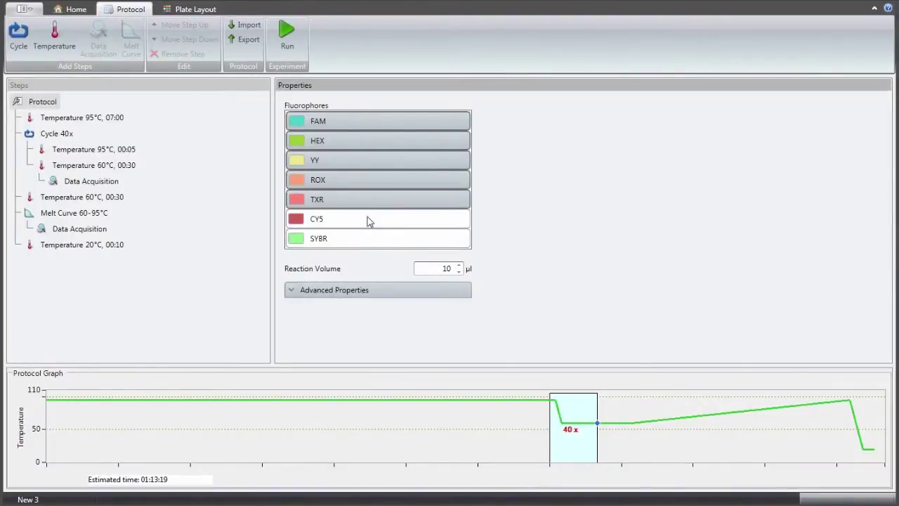
{"action": "left_click", "coordinate": [374, 201]}
{"action": "left_click", "coordinate": [377, 185]}
{"action": "left_click", "coordinate": [381, 164]}
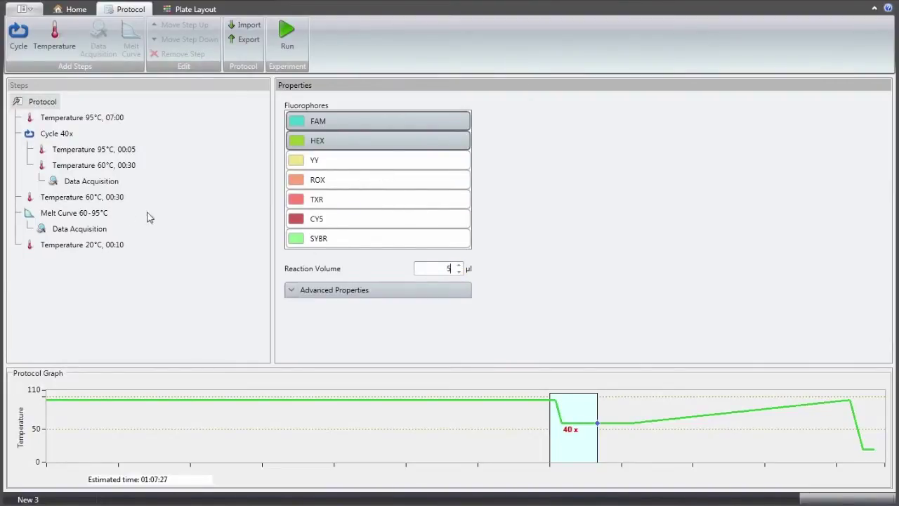
Step: Remove the Melt Curve step from the protocol
{"action": "left_click", "coordinate": [99, 216]}
{"action": "right_click", "coordinate": [99, 215]}
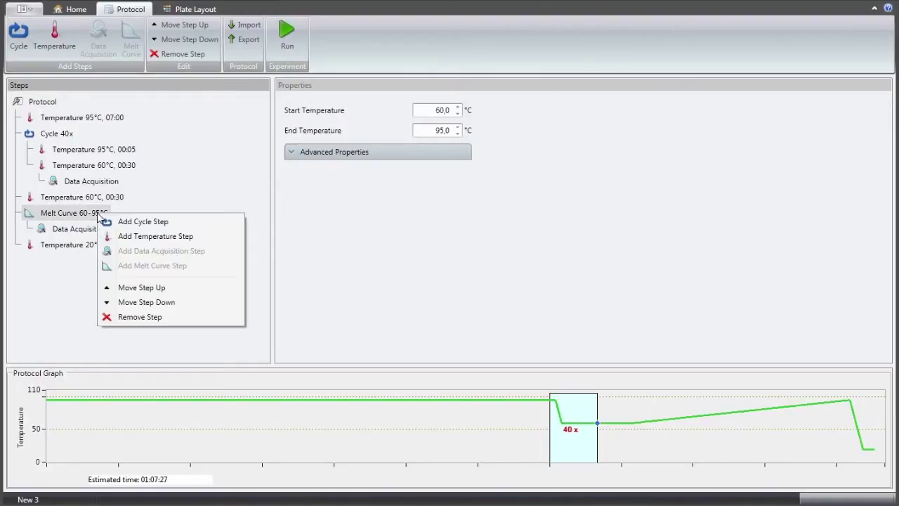
{"action": "left_click", "coordinate": [180, 318]}
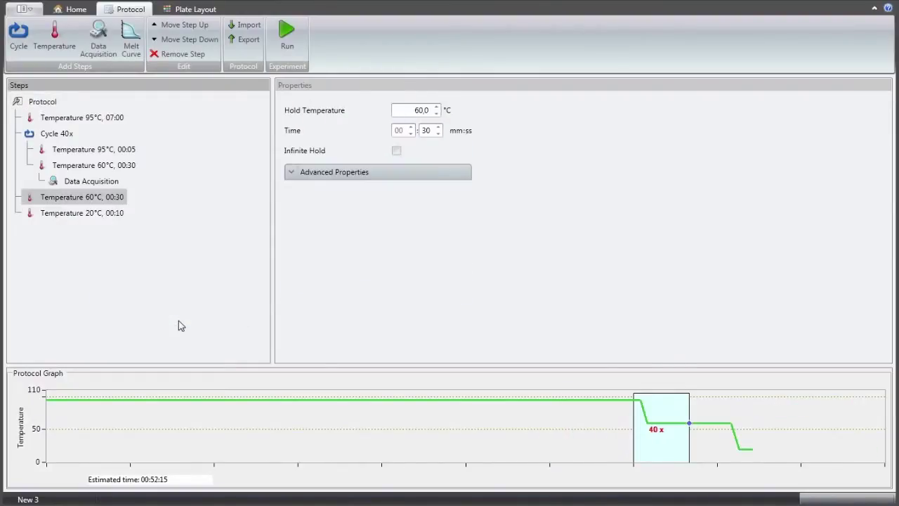
Step: Set the 60°C cycling step's hold time to 00:45
{"action": "left_click", "coordinate": [81, 170]}
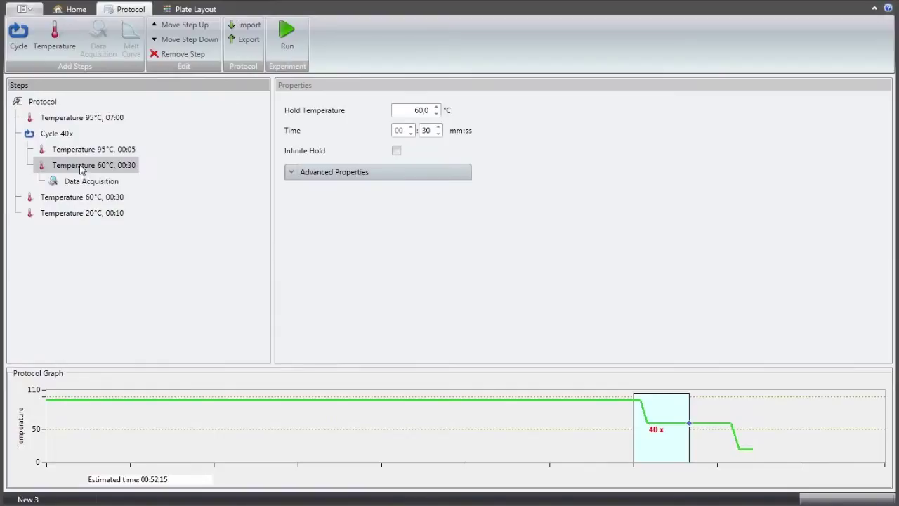
{"action": "left_click", "coordinate": [426, 130]}
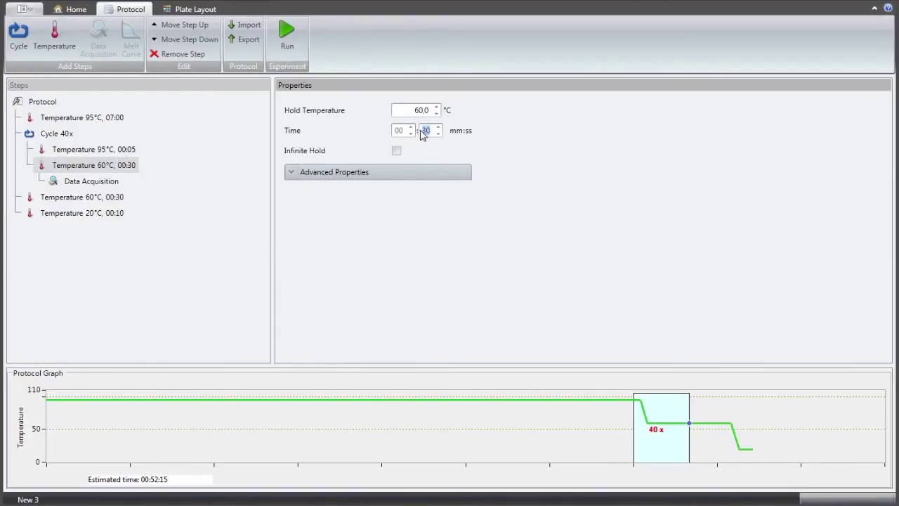
{"action": "type", "text": "45"}
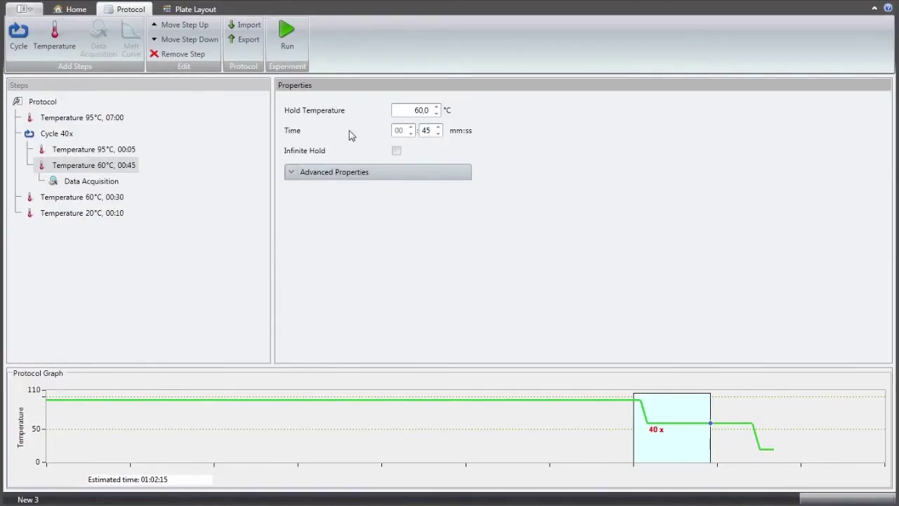
Step: Start the experiment run on the second listed instrument
{"action": "left_click", "coordinate": [294, 39]}
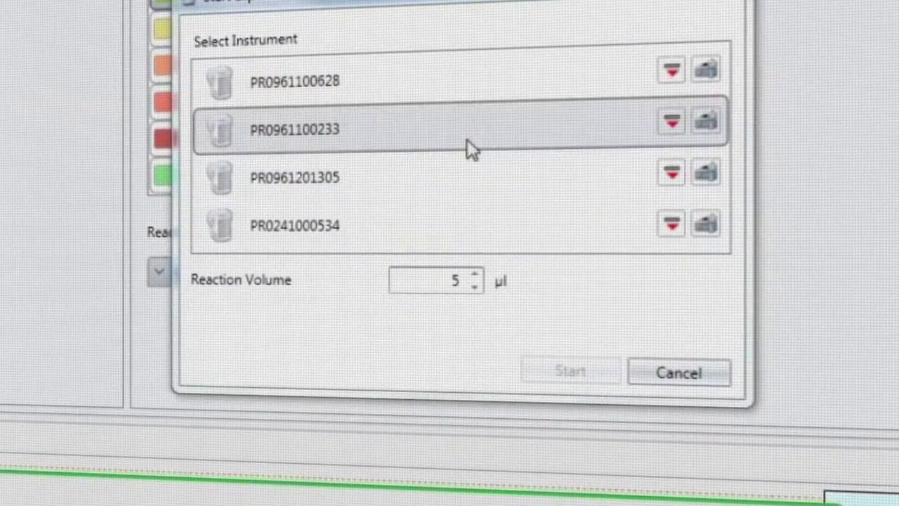
{"action": "left_click", "coordinate": [467, 137]}
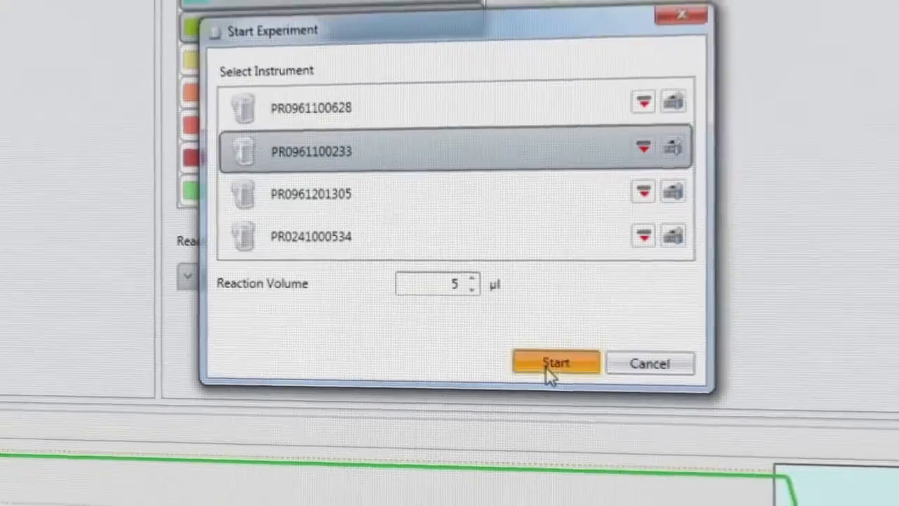
{"action": "left_click", "coordinate": [548, 367]}
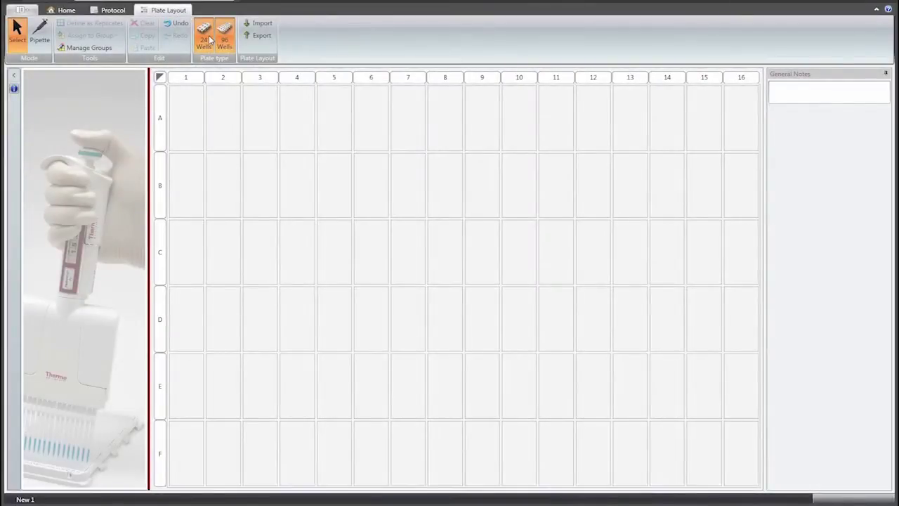
Step: Load the pipette with FAM Standard samples for a new target named 'actin'
{"action": "left_click", "coordinate": [37, 45]}
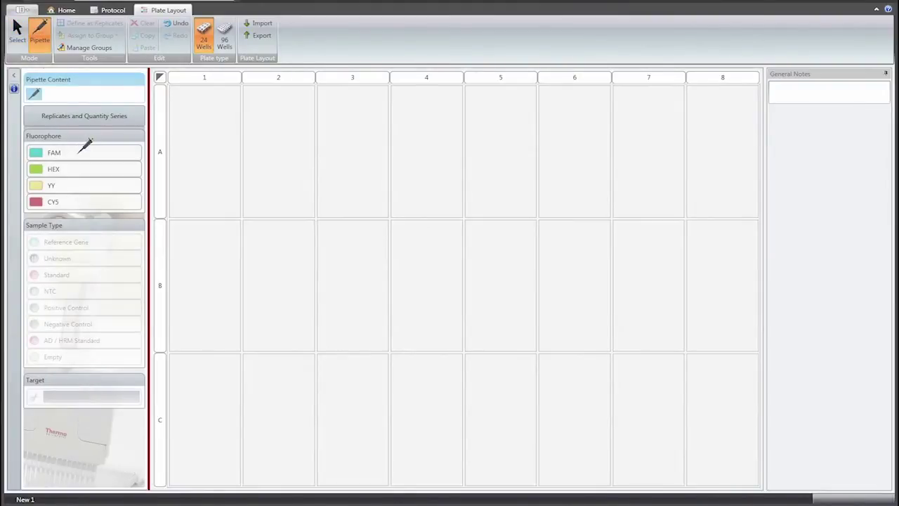
{"action": "left_click", "coordinate": [81, 150]}
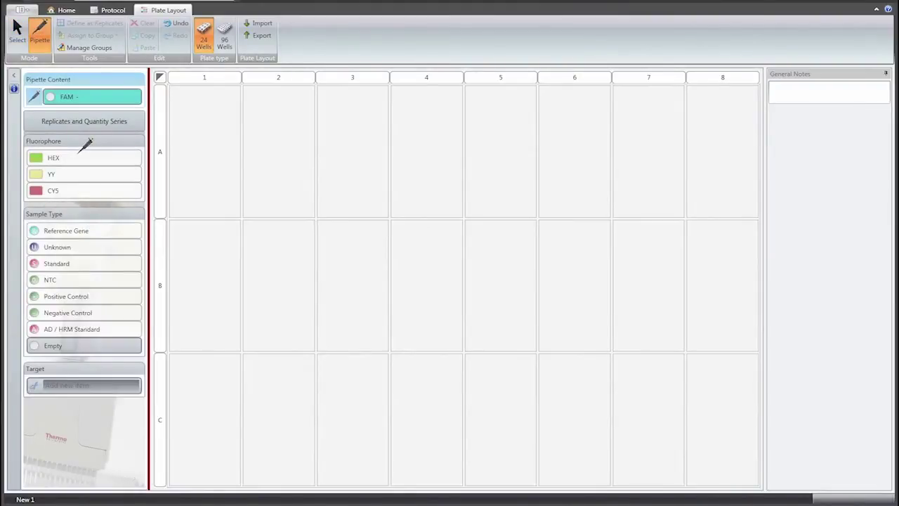
{"action": "left_click", "coordinate": [90, 263]}
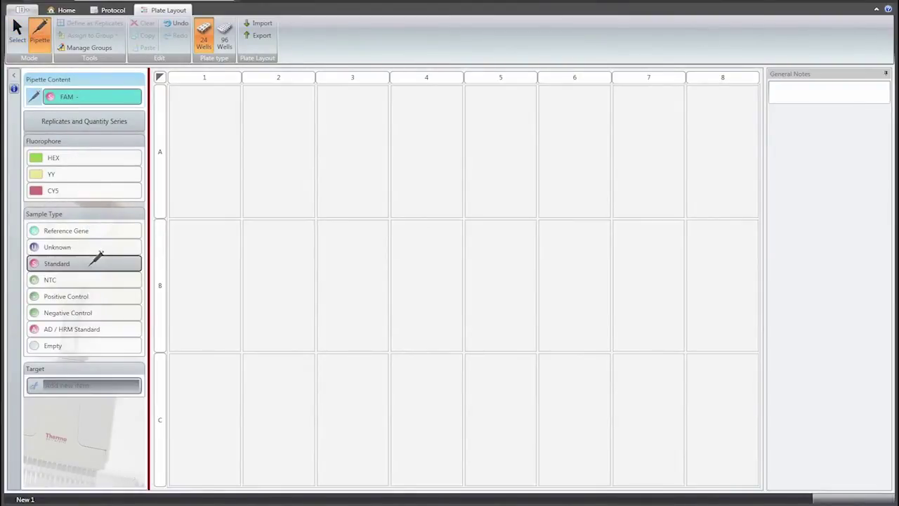
{"action": "left_click", "coordinate": [83, 386]}
{"action": "type", "text": "a"}
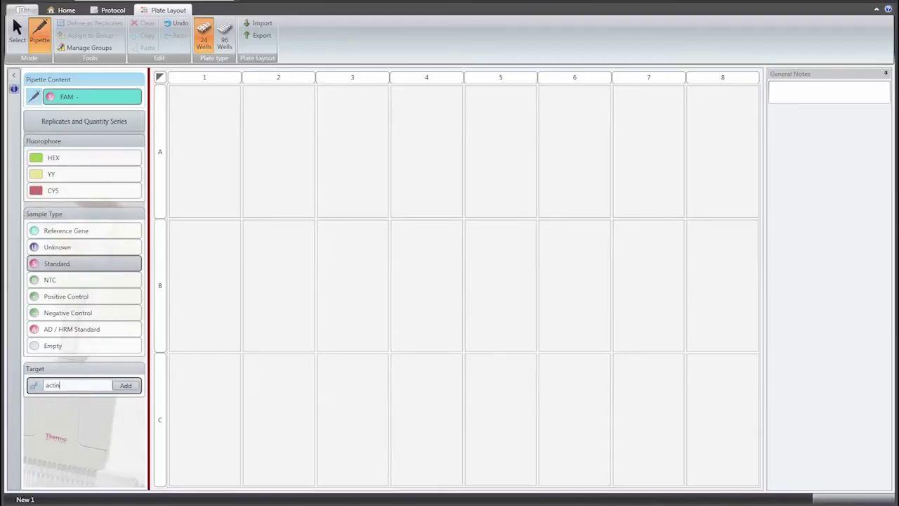
{"action": "type", "text": "ctin"}
{"action": "left_click", "coordinate": [125, 385]}
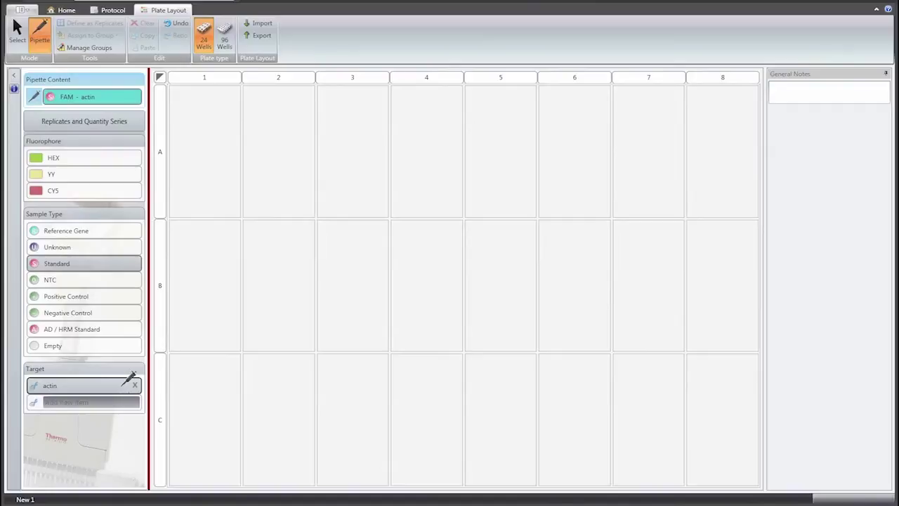
Step: Use triplicate rows with starting quantity 100, and fill columns 1–5, rows A–C, with actin standards
{"action": "left_click", "coordinate": [131, 124]}
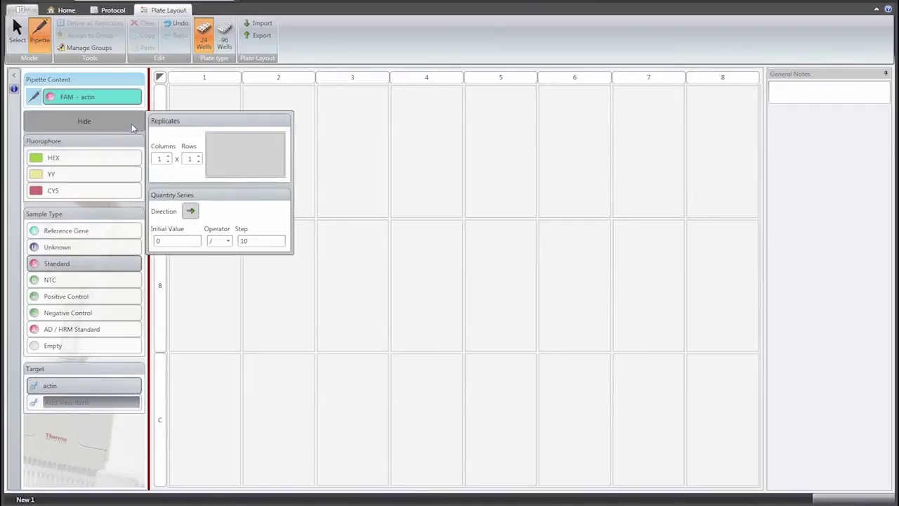
{"action": "left_click", "coordinate": [200, 157]}
{"action": "left_click", "coordinate": [200, 157]}
{"action": "left_click", "coordinate": [164, 240]}
{"action": "type", "text": "1000000"}
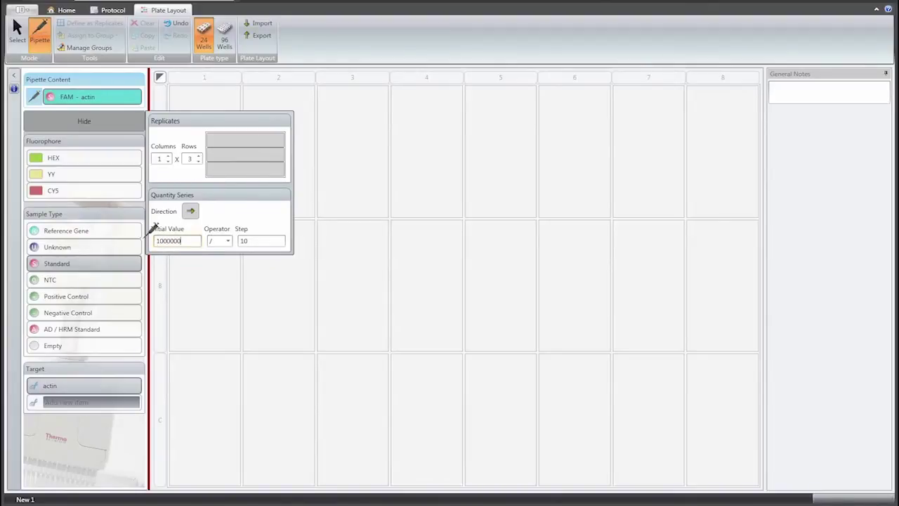
{"action": "left_click_drag", "start_coordinate": [206, 92], "coordinate": [496, 395]}
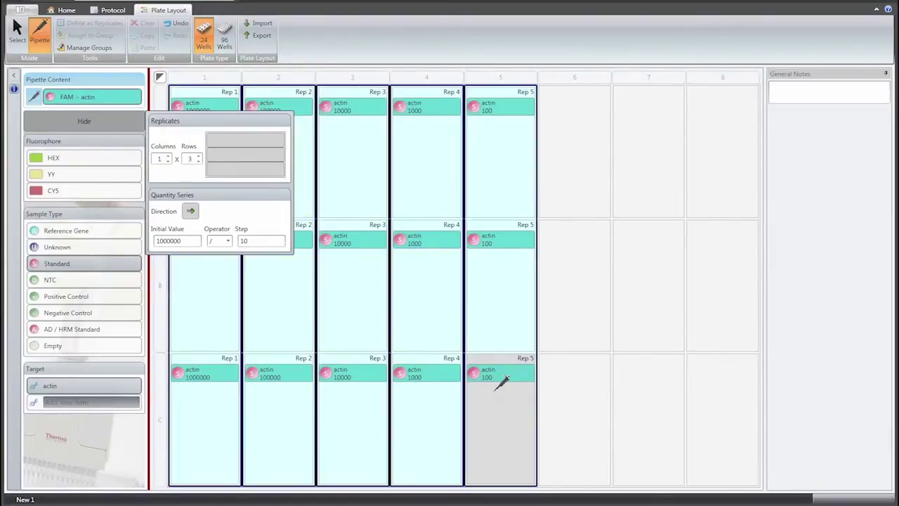
Step: Fill columns 6–7 with unknowns and column 8 with NTC wells, then export the plate layout
{"action": "left_click", "coordinate": [120, 244]}
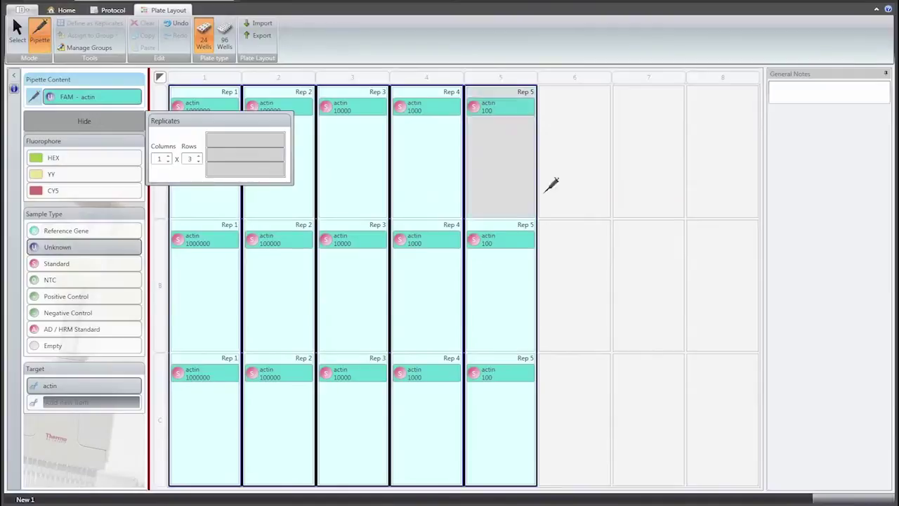
{"action": "left_click_drag", "start_coordinate": [562, 164], "coordinate": [655, 373]}
{"action": "left_click", "coordinate": [129, 277]}
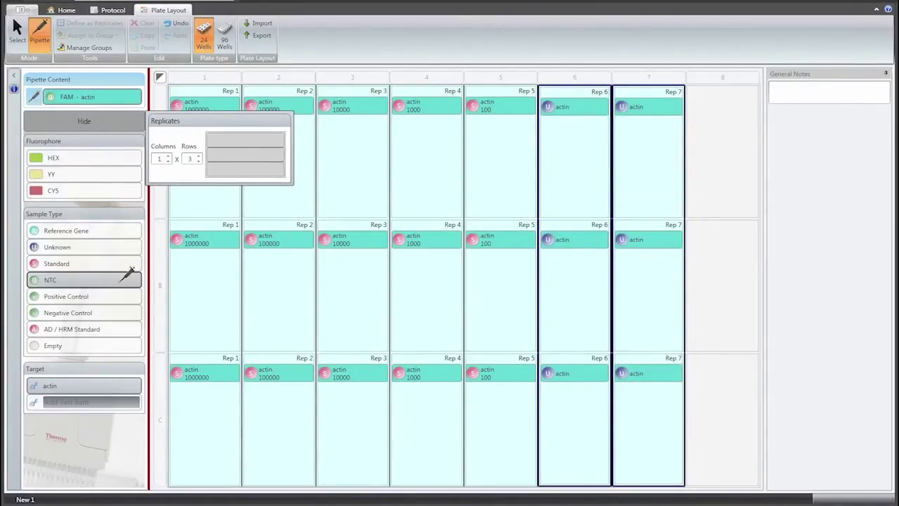
{"action": "left_click_drag", "start_coordinate": [752, 145], "coordinate": [728, 409]}
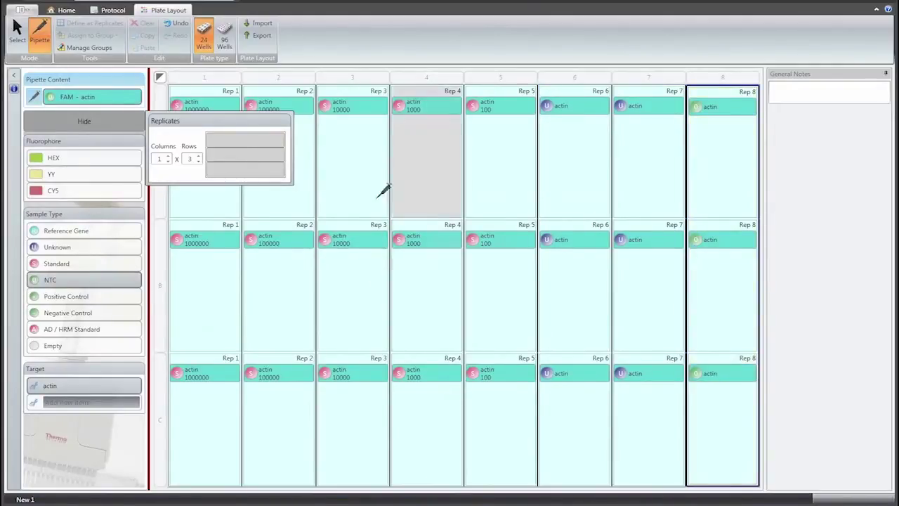
{"action": "left_click", "coordinate": [108, 119]}
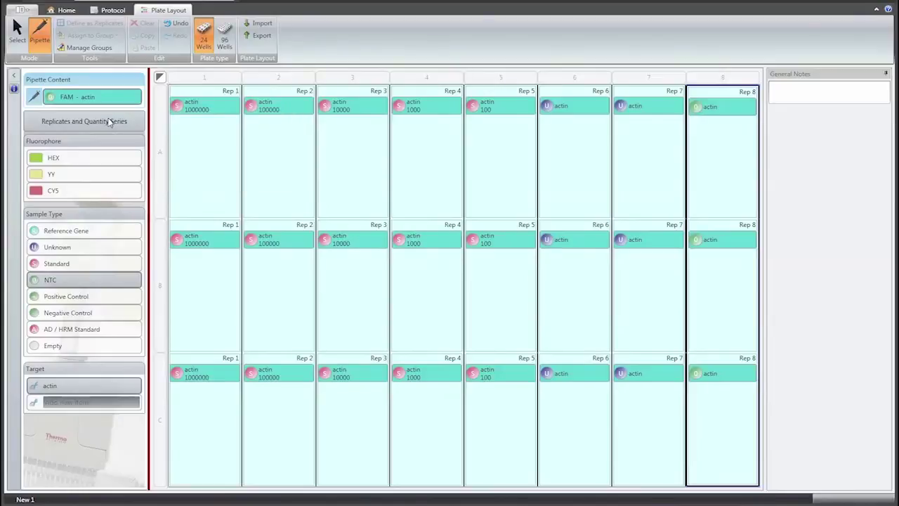
{"action": "left_click", "coordinate": [262, 36]}
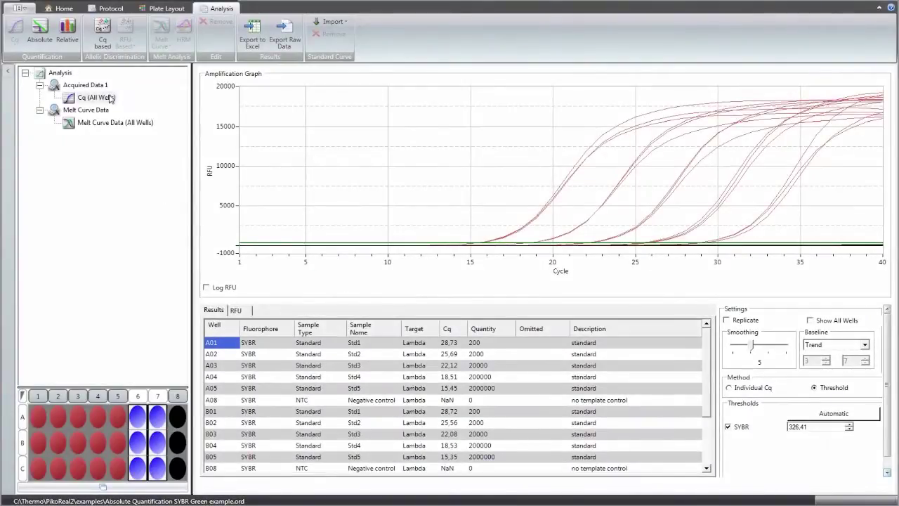
Step: Add an Absolute Quantification analysis under Cq (All Wells) and view the GROUP 1 and GROUP 2 results
{"action": "right_click", "coordinate": [105, 98]}
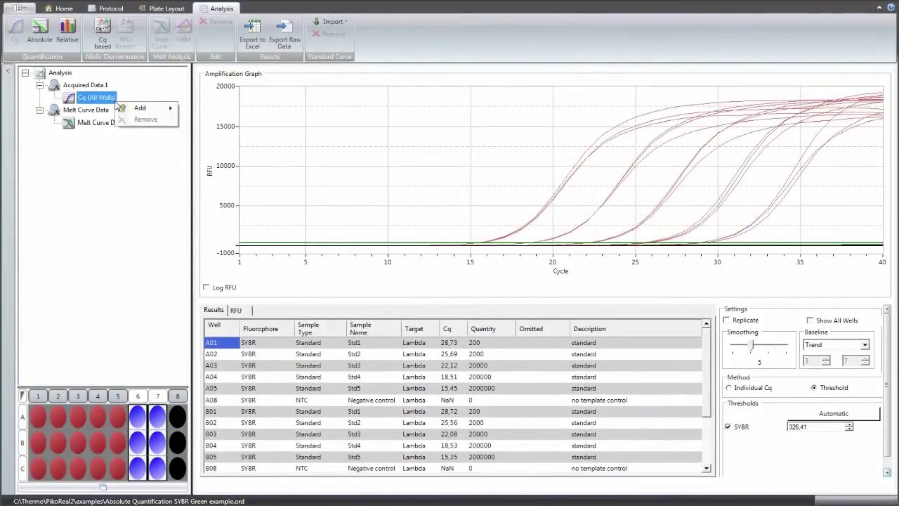
{"action": "mouse_move", "coordinate": [140, 110]}
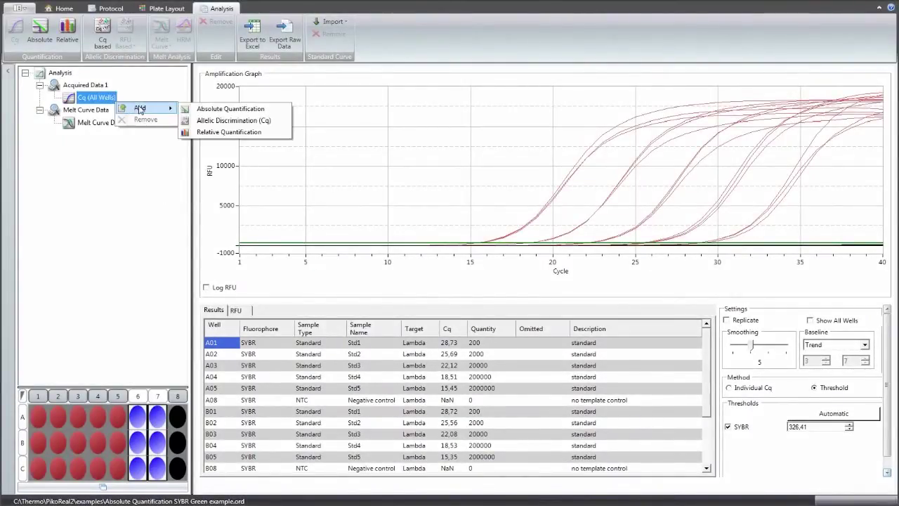
{"action": "left_click", "coordinate": [279, 114]}
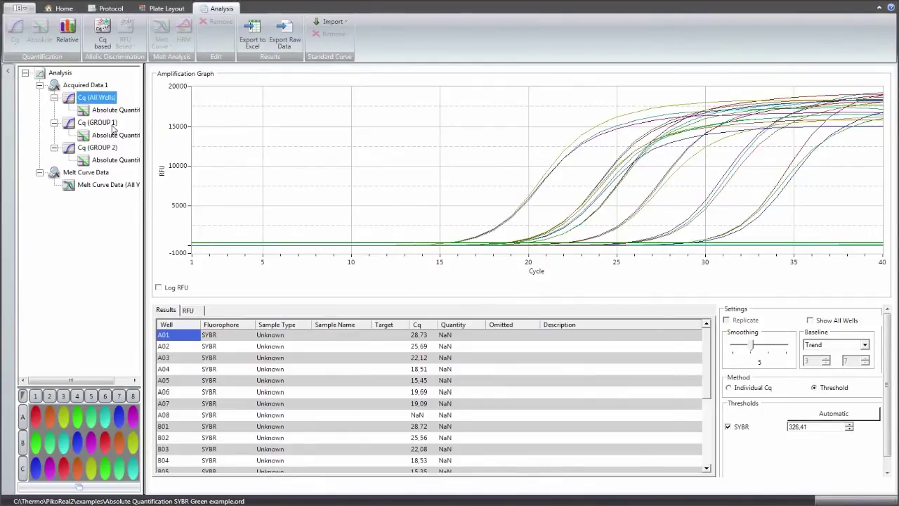
{"action": "left_click", "coordinate": [112, 125]}
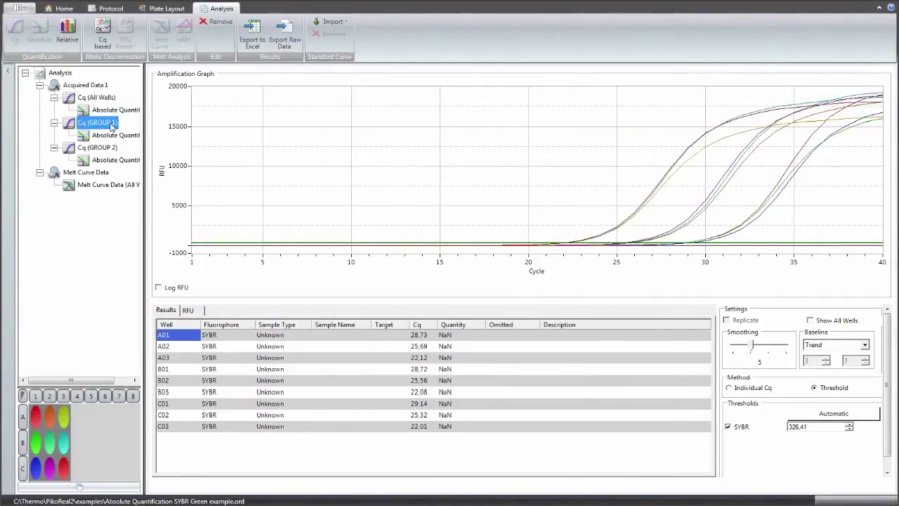
{"action": "left_click", "coordinate": [110, 149]}
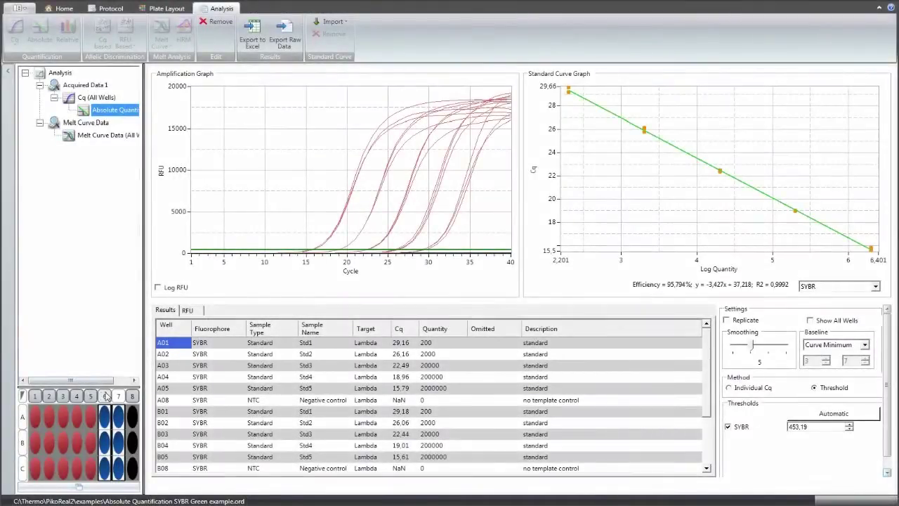
Step: Include the Sample1 and Sample2 wells, and use log RFU, Trend baseline and the automatic threshold
{"action": "left_click", "coordinate": [106, 396]}
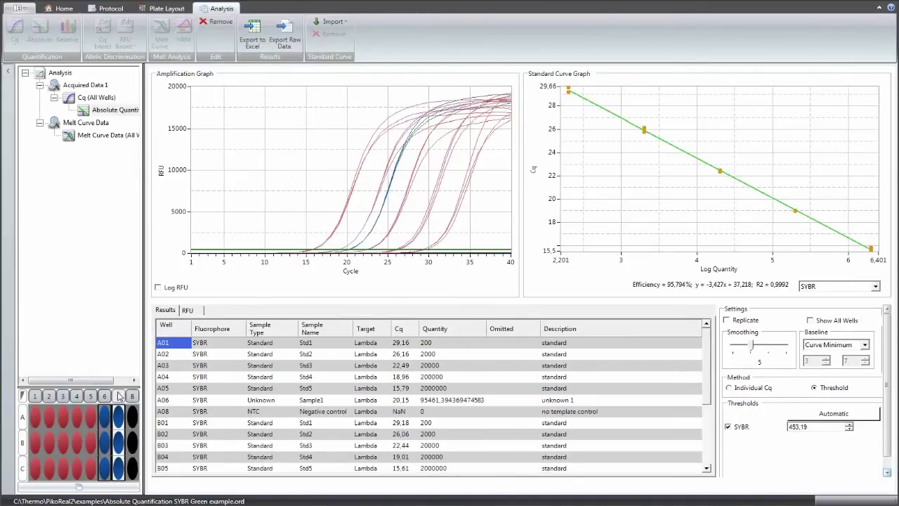
{"action": "left_click", "coordinate": [120, 397]}
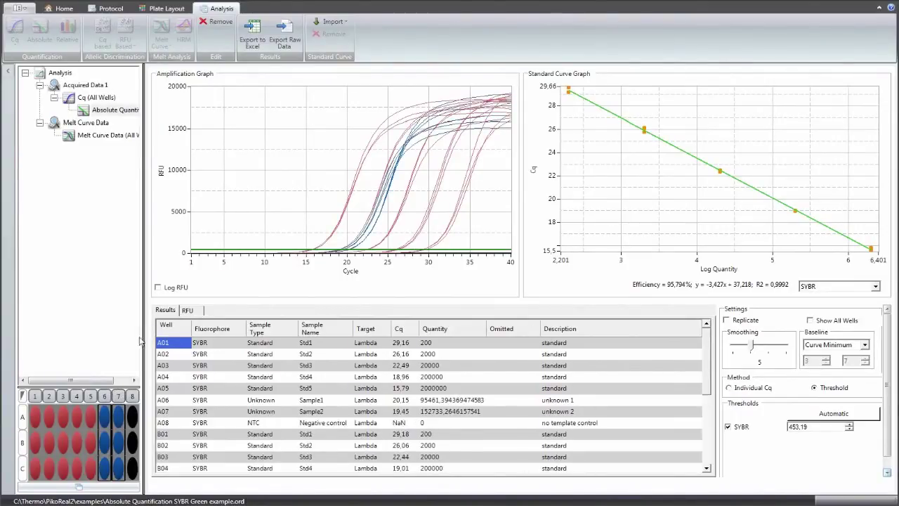
{"action": "left_click", "coordinate": [158, 289]}
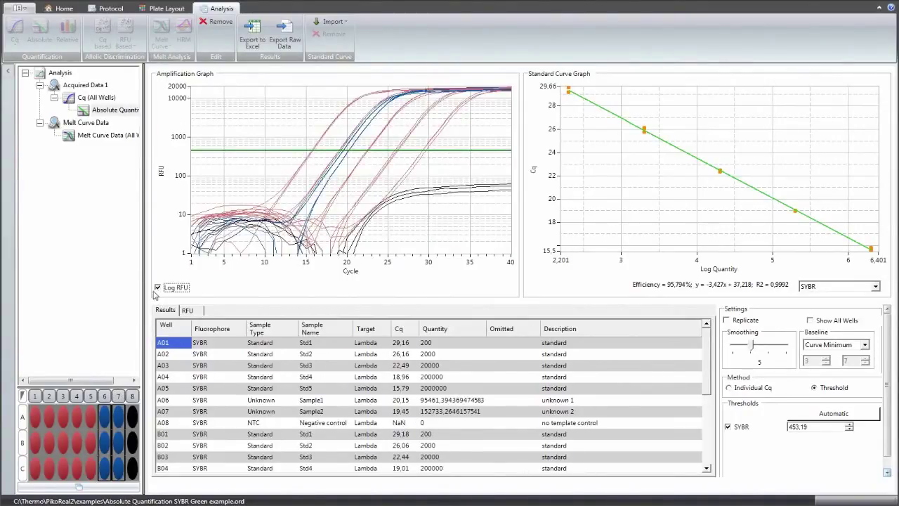
{"action": "left_click", "coordinate": [864, 344]}
{"action": "left_click", "coordinate": [861, 363]}
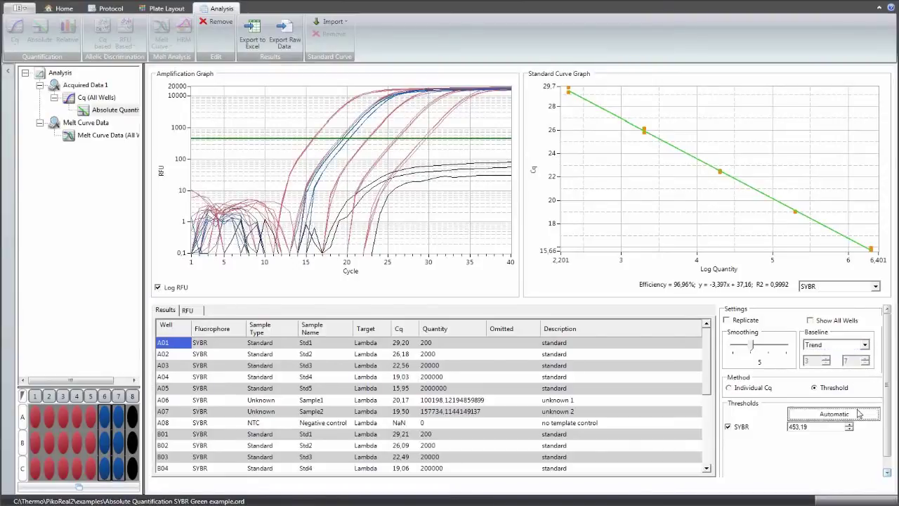
{"action": "left_click", "coordinate": [834, 414]}
{"action": "left_click", "coordinate": [454, 291]}
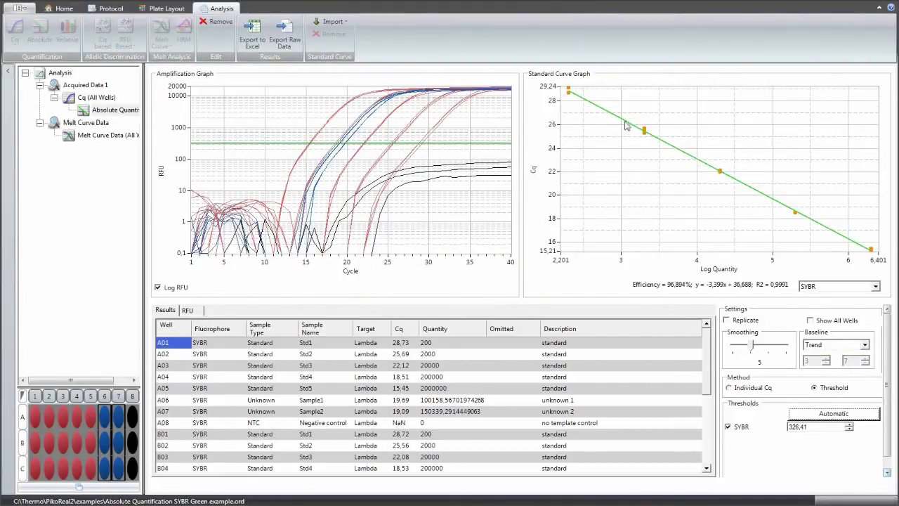
Step: Remove the outlying standard from the zoomed standard curve and show replicate statistics
{"action": "mouse_move", "coordinate": [639, 124]}
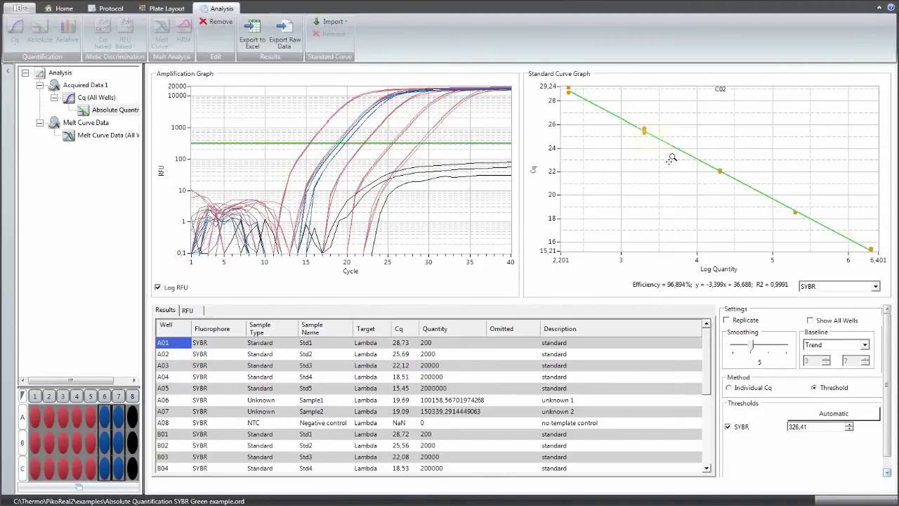
{"action": "left_click_drag", "start_coordinate": [671, 160], "coordinate": [638, 117]}
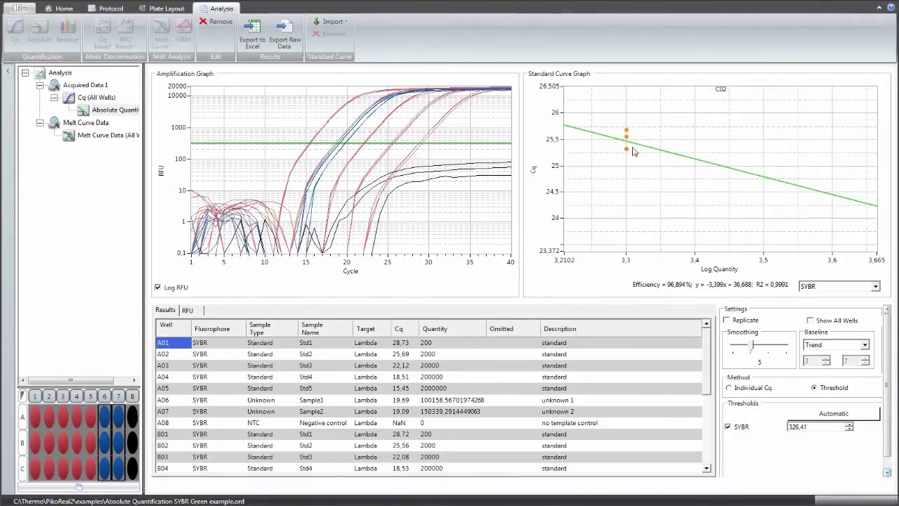
{"action": "right_click", "coordinate": [627, 148]}
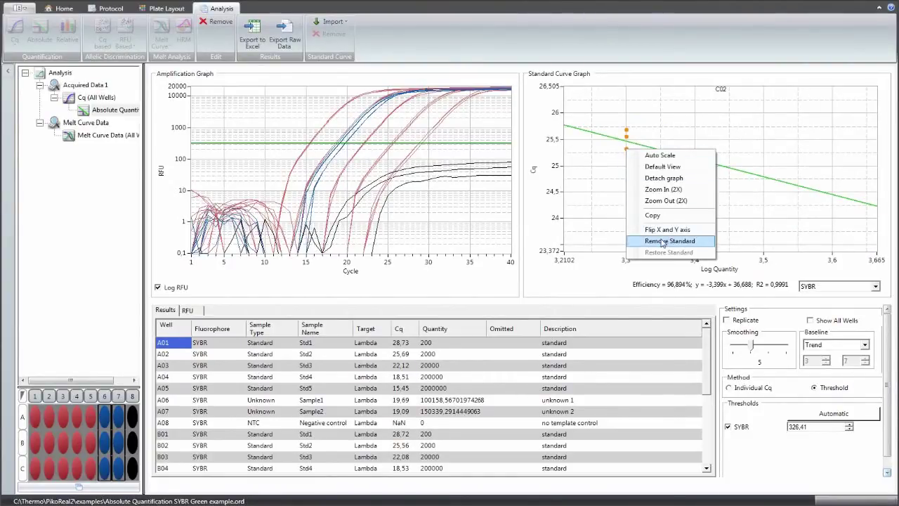
{"action": "left_click", "coordinate": [663, 241]}
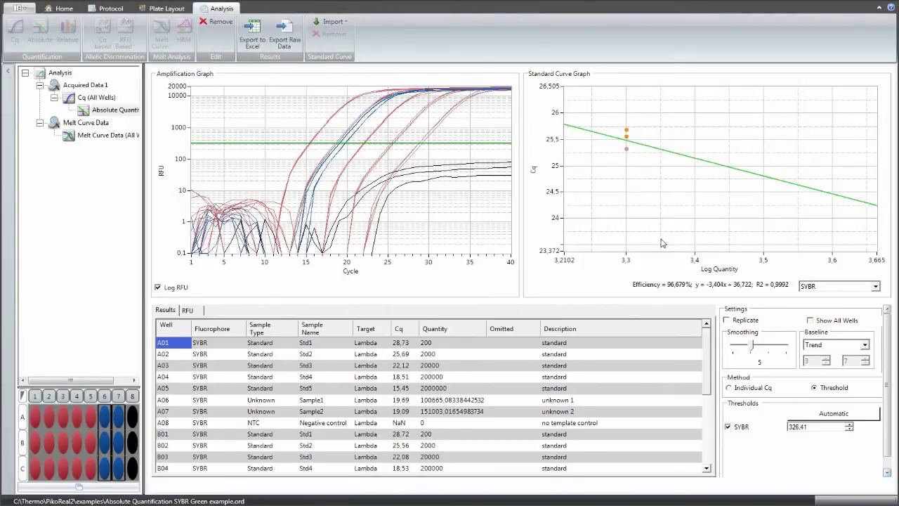
{"action": "left_click", "coordinate": [728, 320]}
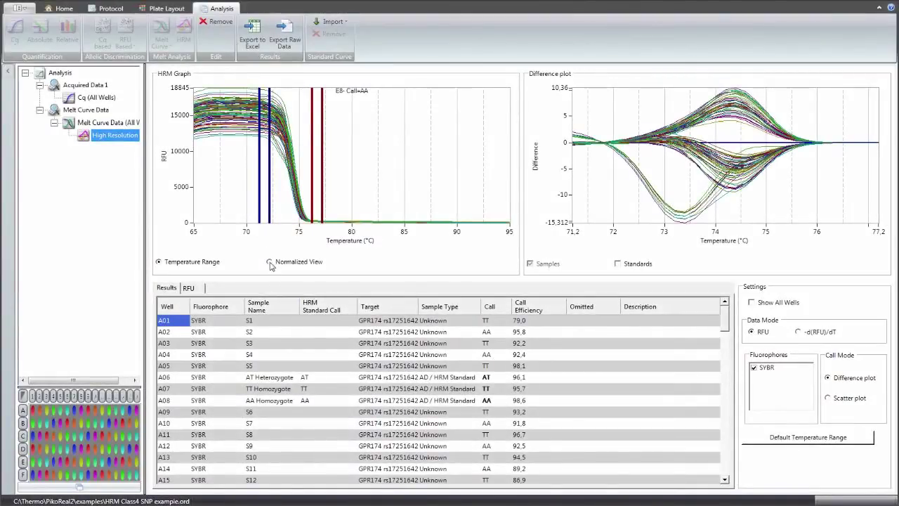
Step: Show normalized HRM curves and sort the results by Call with TT calls first
{"action": "left_click", "coordinate": [270, 262]}
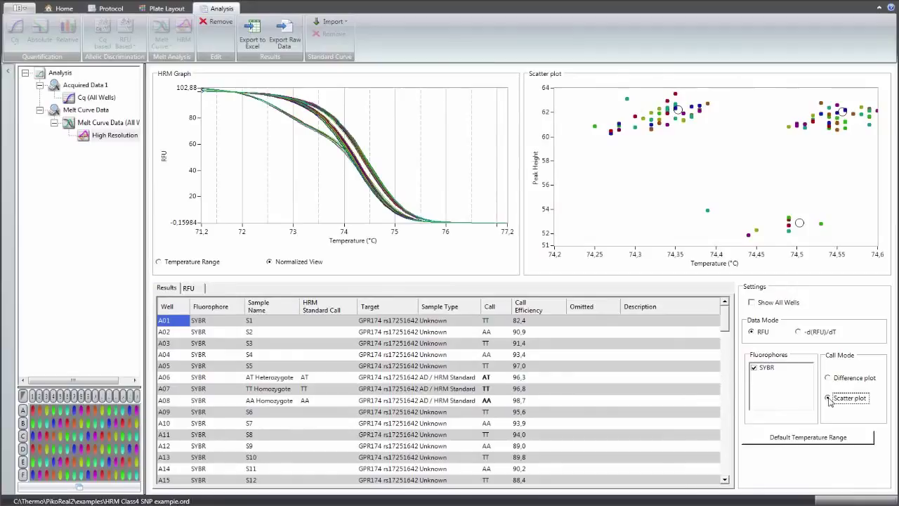
{"action": "left_click", "coordinate": [491, 307]}
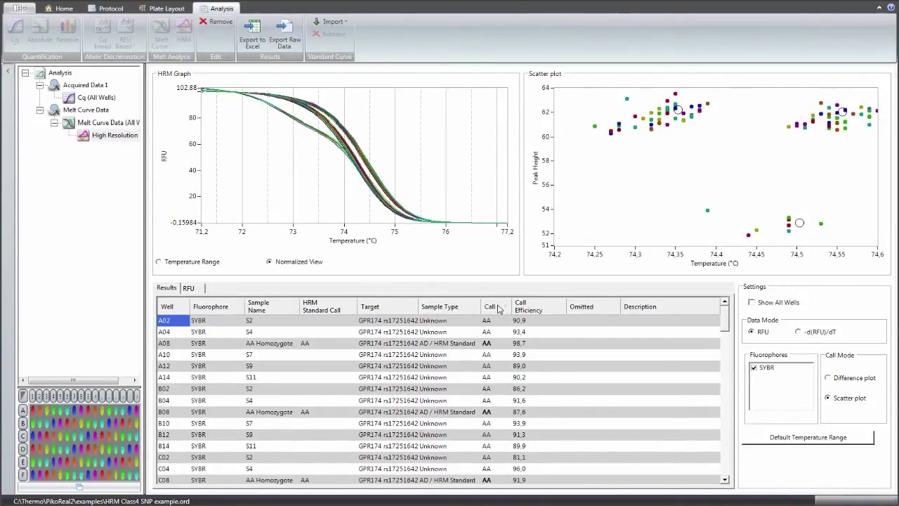
{"action": "left_click", "coordinate": [498, 309]}
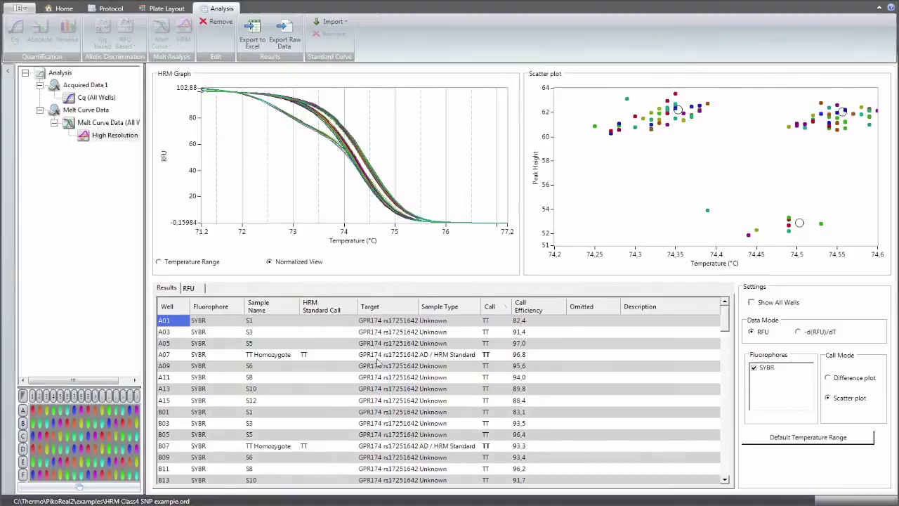